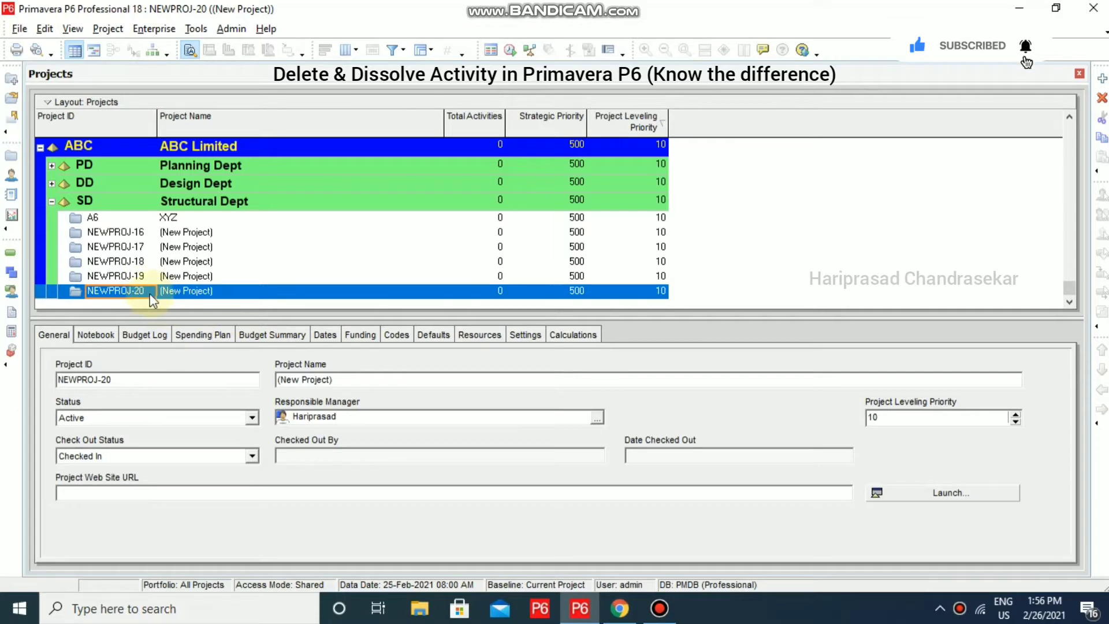
# - Open the NEWPROJ-20 project and add three new activities, keeping the default names and durations
pyautogui.rightClick(159, 298)
pyautogui.click(205, 192)
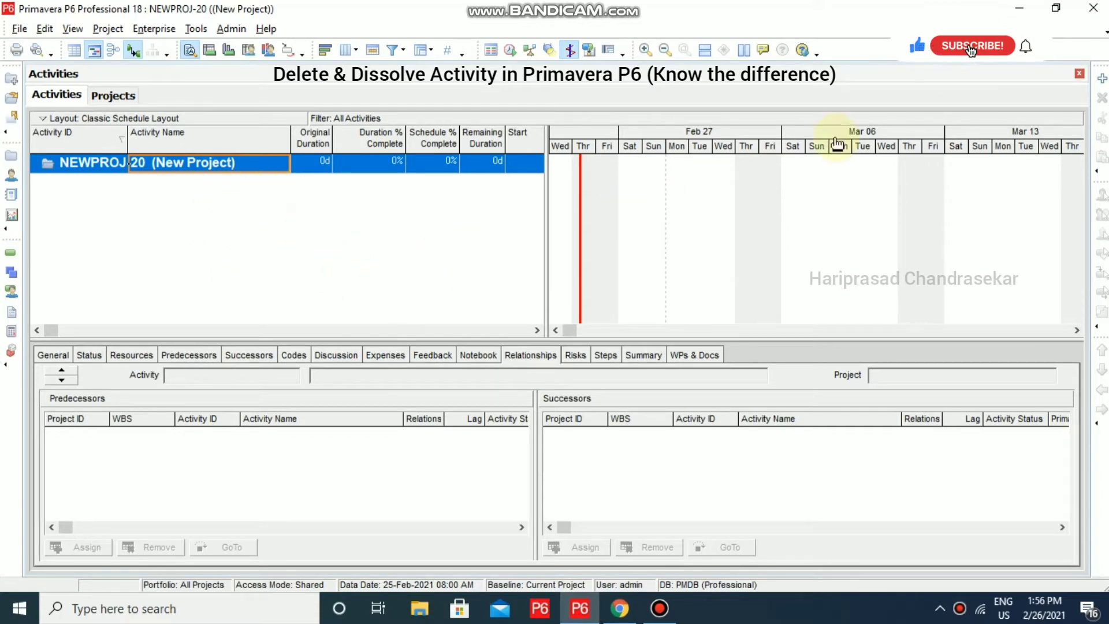
pyautogui.click(1101, 80)
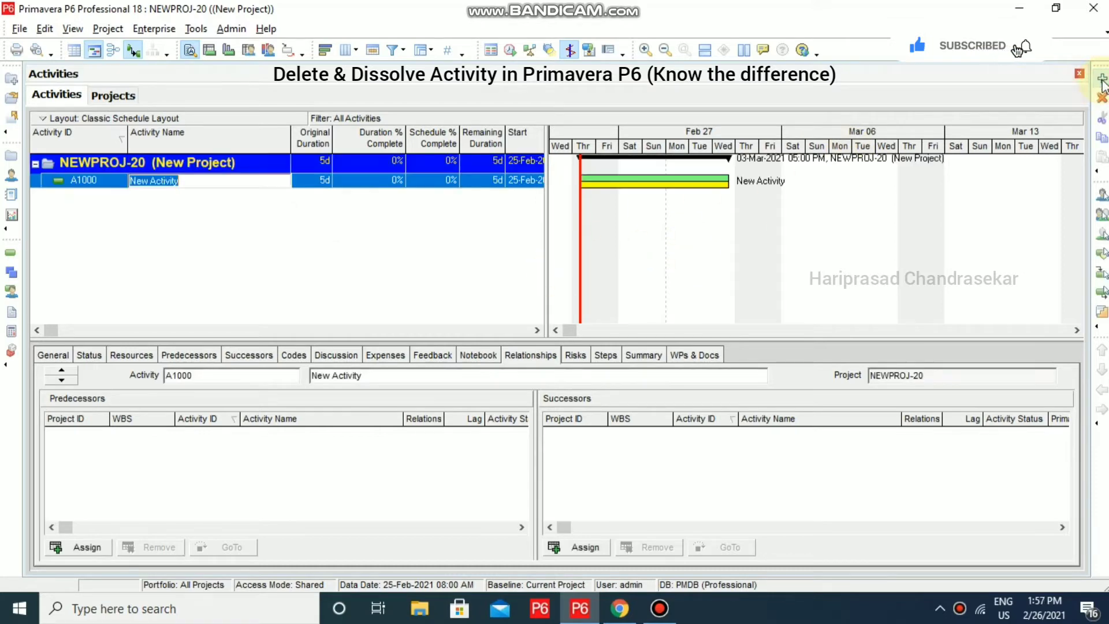
pyautogui.click(339, 240)
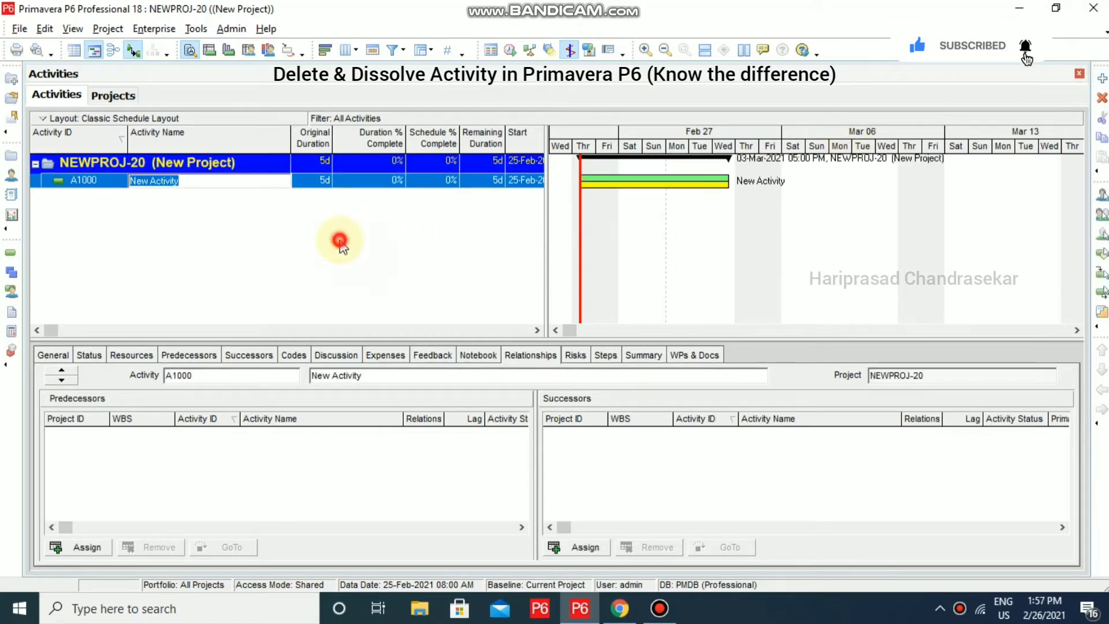
pyautogui.click(47, 32)
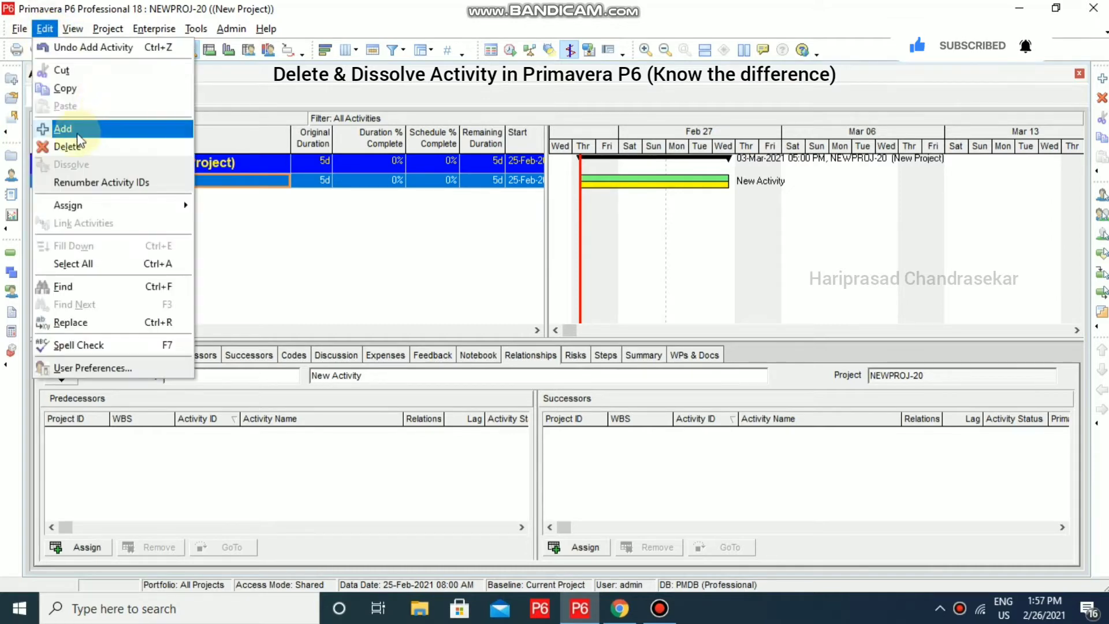
pyautogui.click(67, 130)
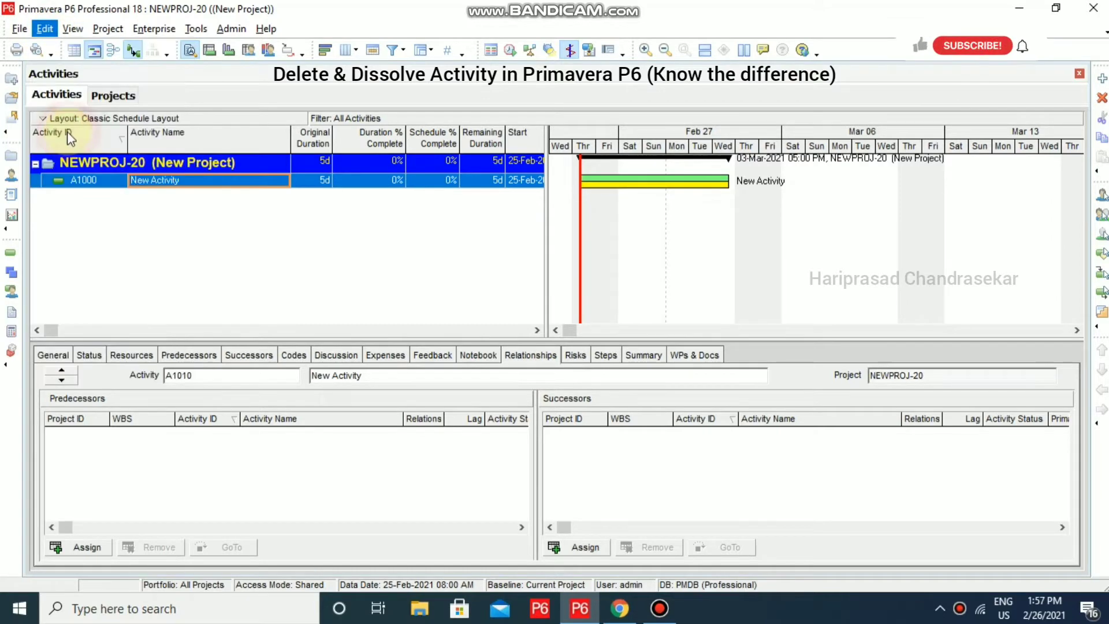
pyautogui.rightClick(191, 234)
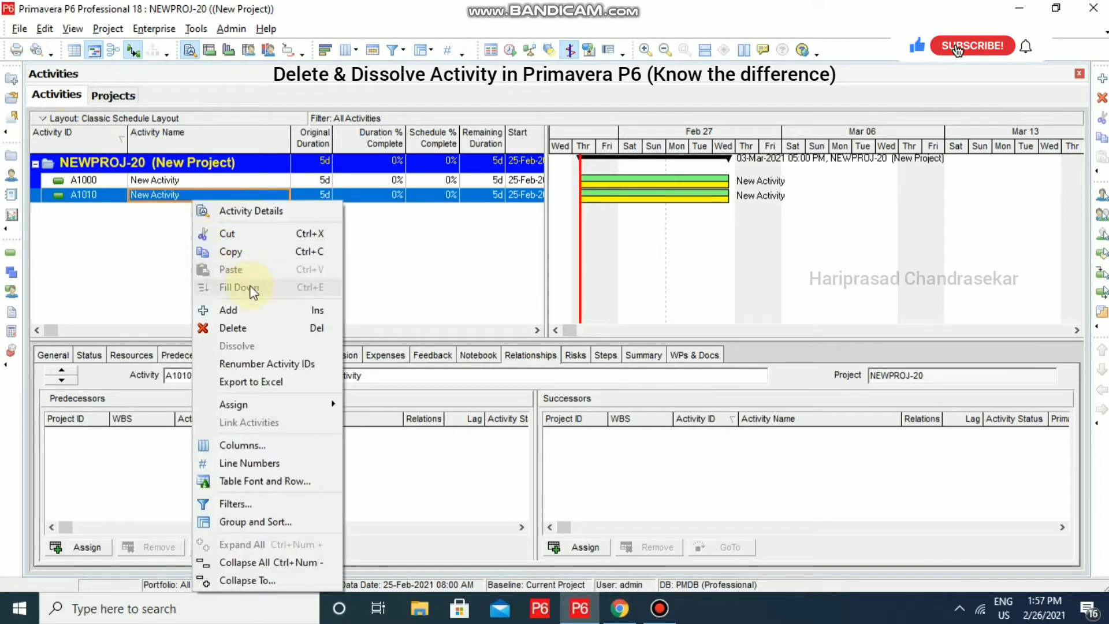
pyautogui.click(239, 310)
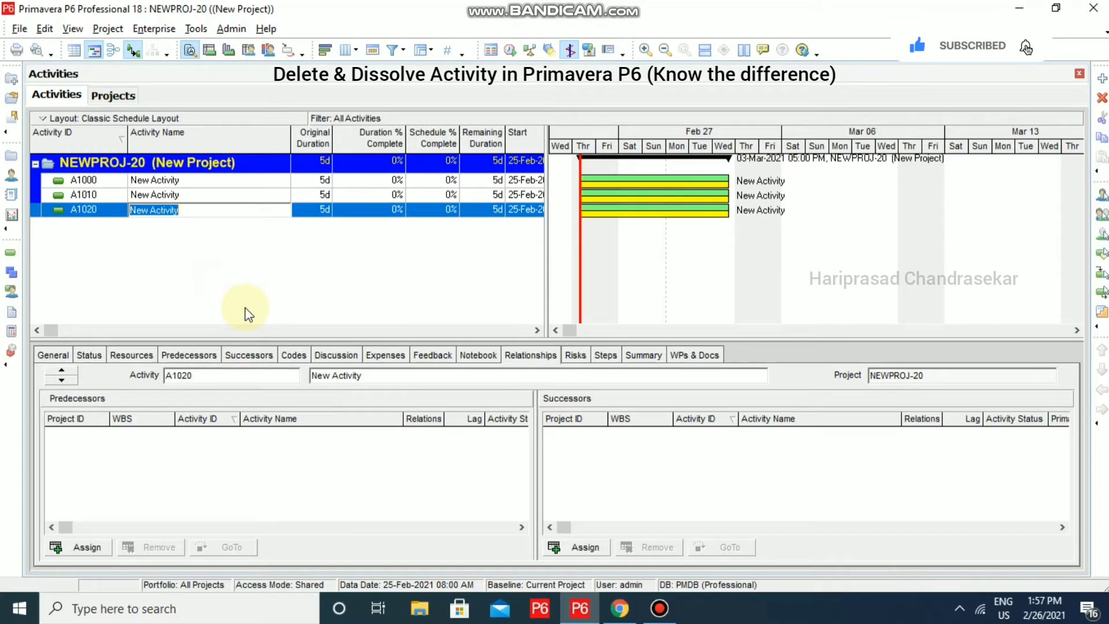
pyautogui.click(202, 248)
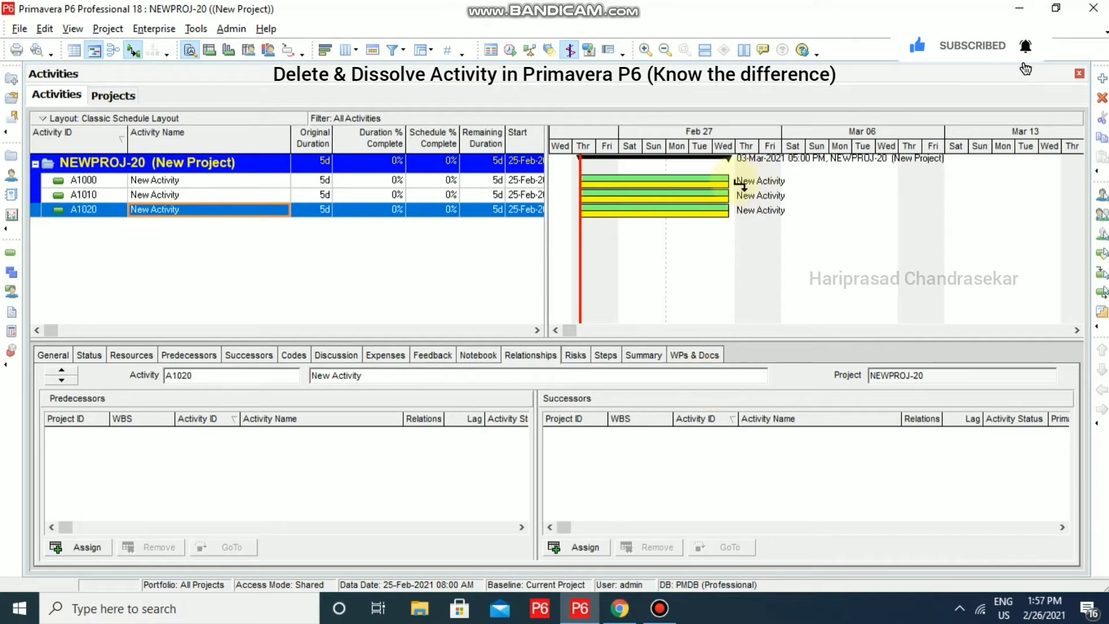
# - Link activity A1000 to A1010 in the Gantt chart, keeping FS as the relationship type
pyautogui.moveTo(743, 184); pyautogui.dragTo(612, 203)
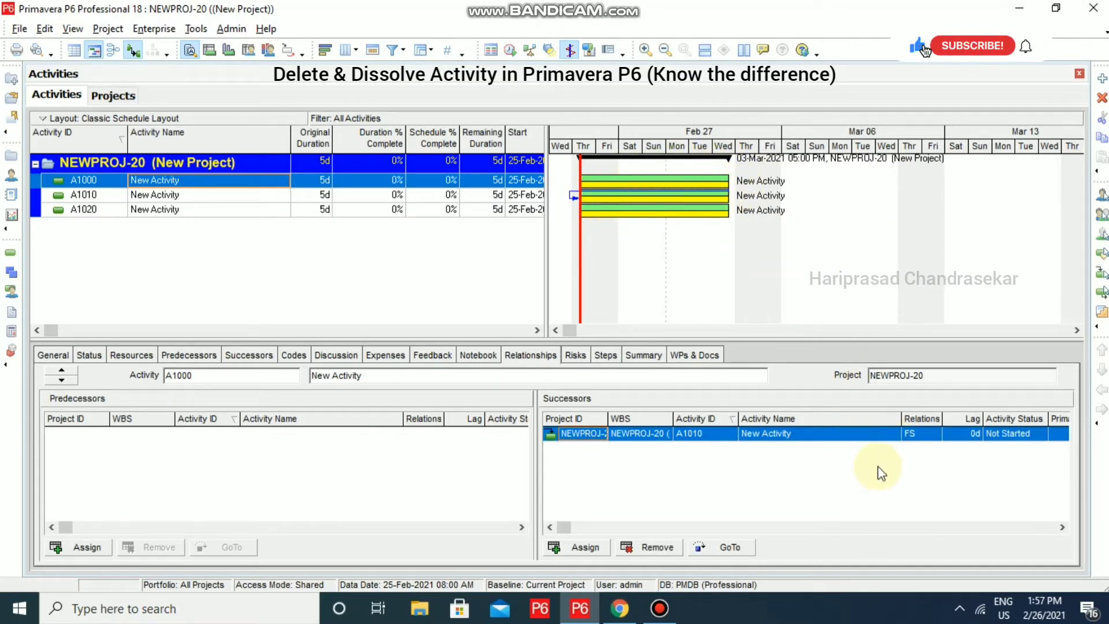
pyautogui.click(936, 440)
pyautogui.click(935, 437)
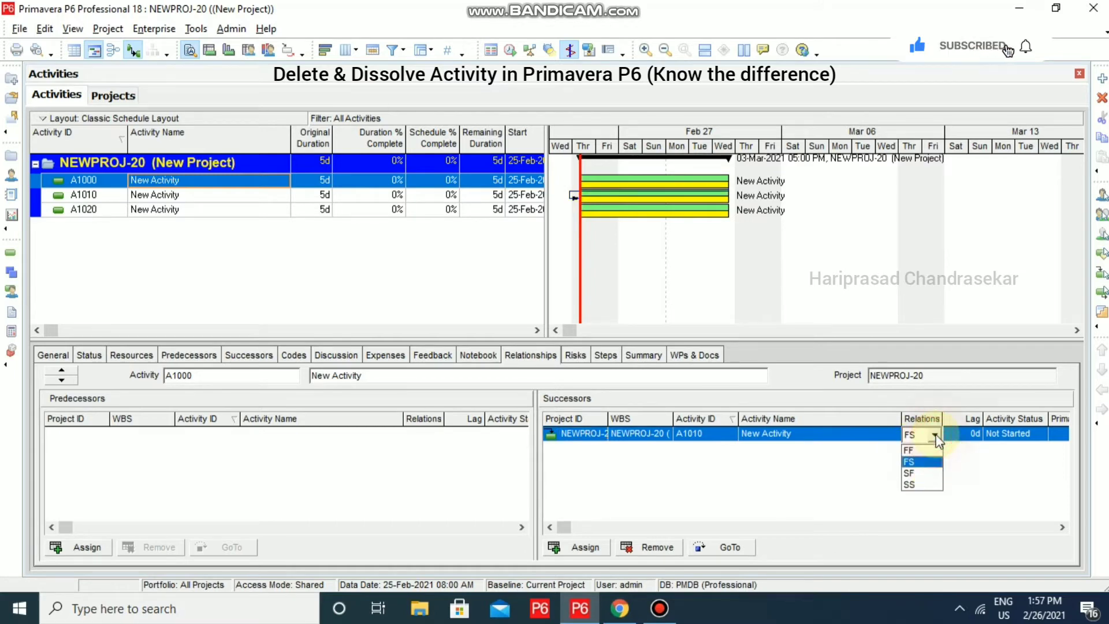
pyautogui.click(826, 467)
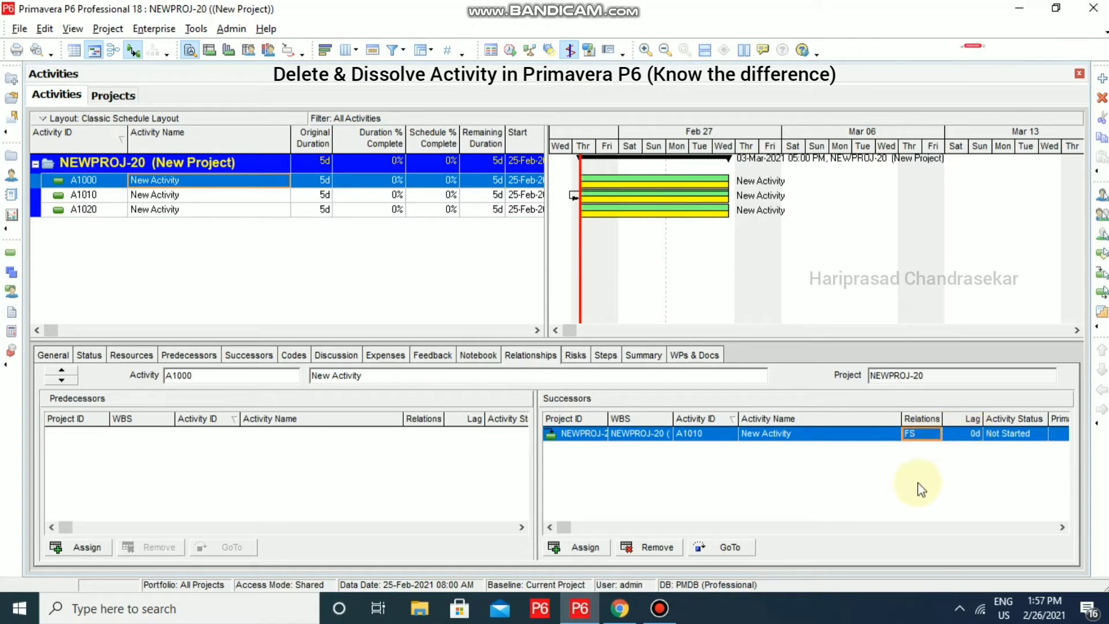
# - Assign activity A1020 as the successor of A1010
pyautogui.click(155, 199)
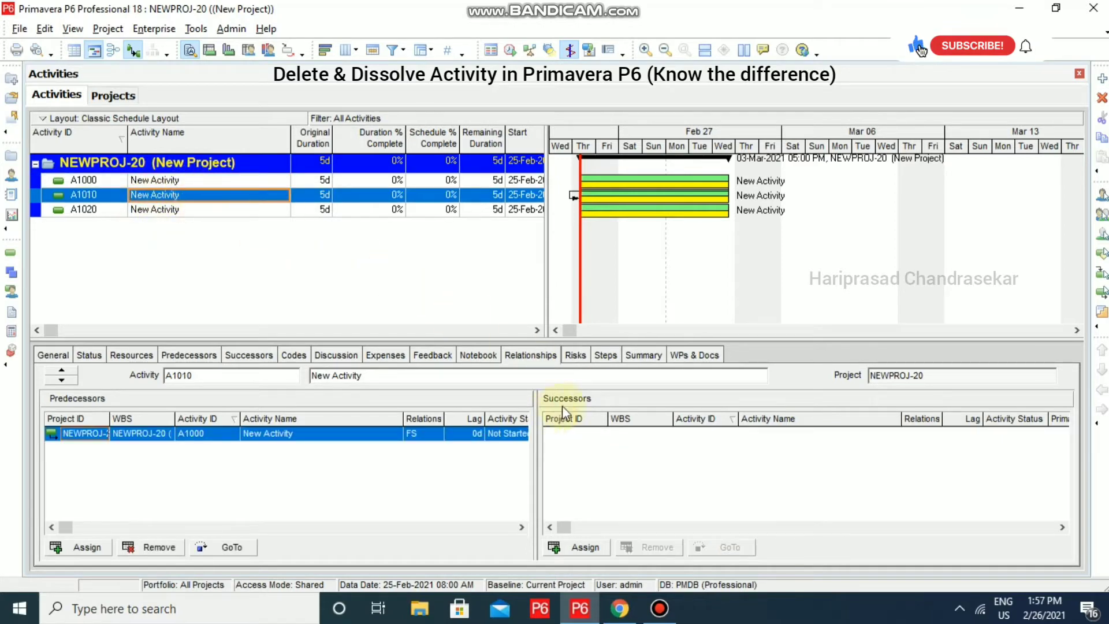
pyautogui.click(595, 549)
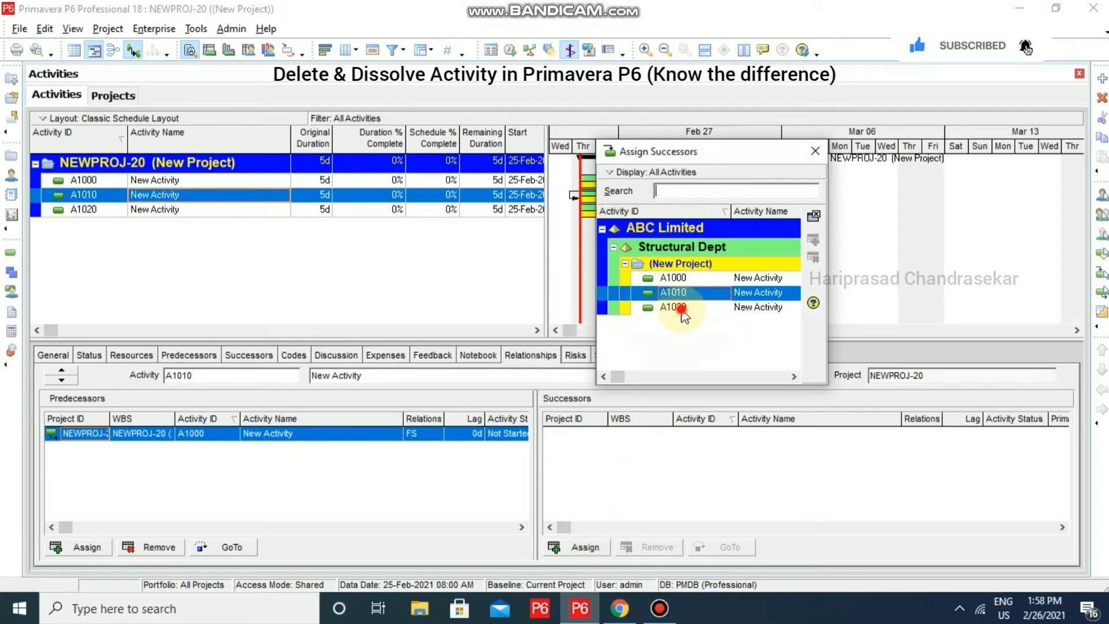
pyautogui.doubleClick(681, 311)
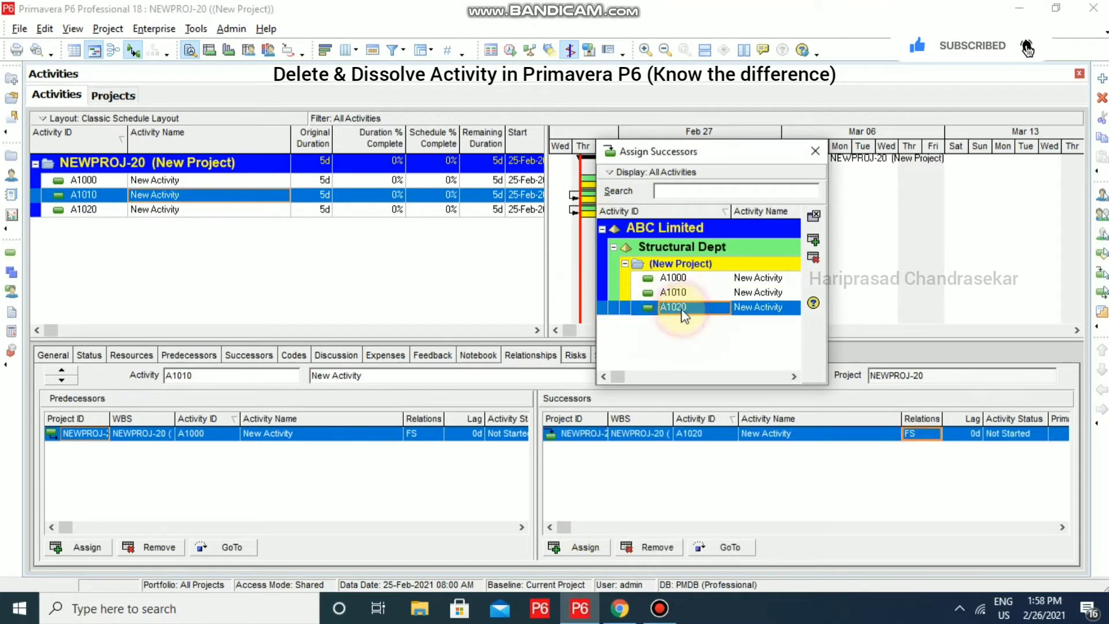
pyautogui.click(814, 154)
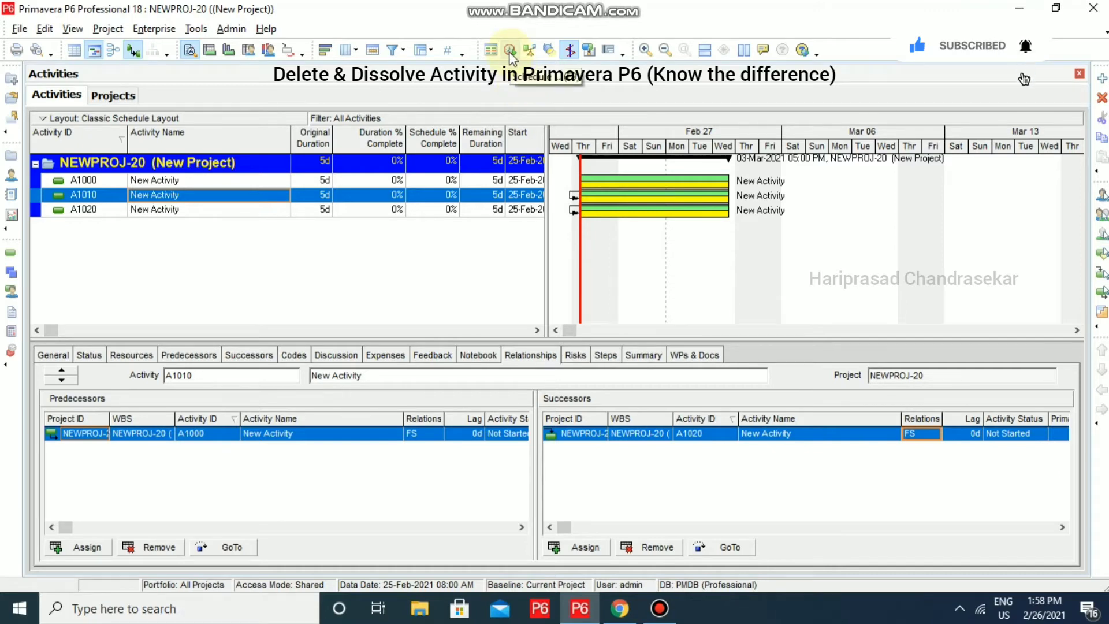
# - Schedule the project with the current data date kept at 25-Feb-2021 08:00 AM
pyautogui.click(195, 29)
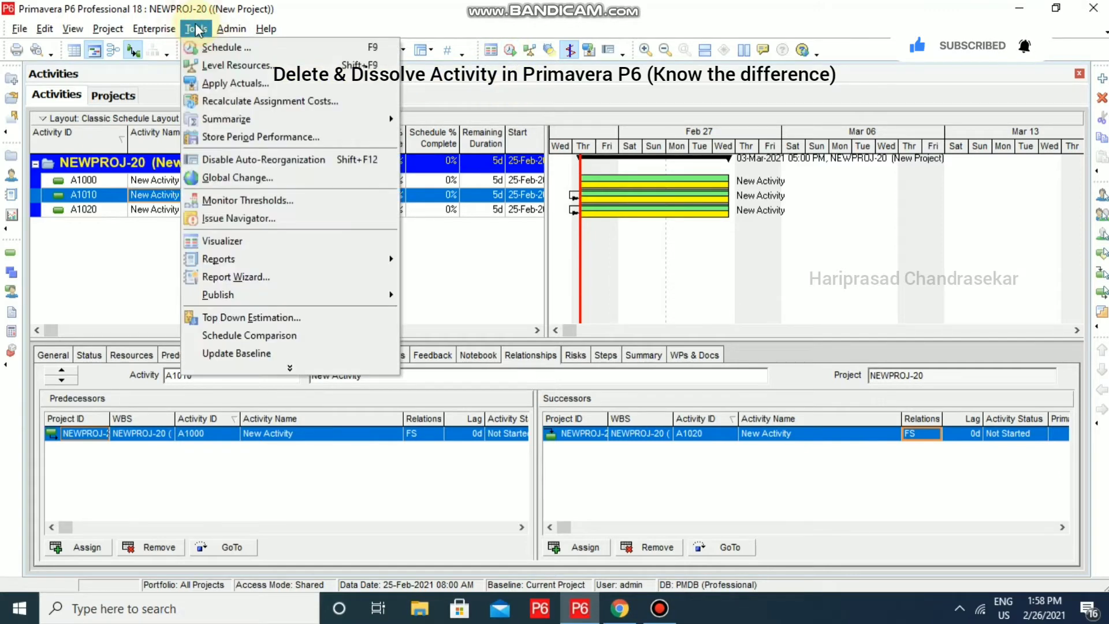
pyautogui.click(243, 49)
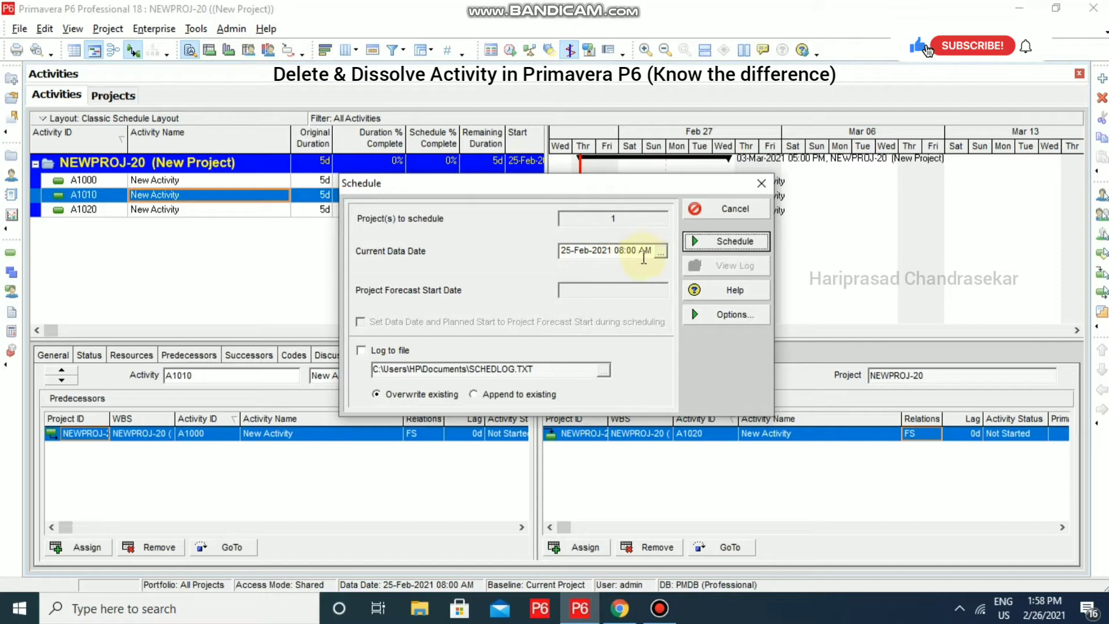
pyautogui.click(658, 252)
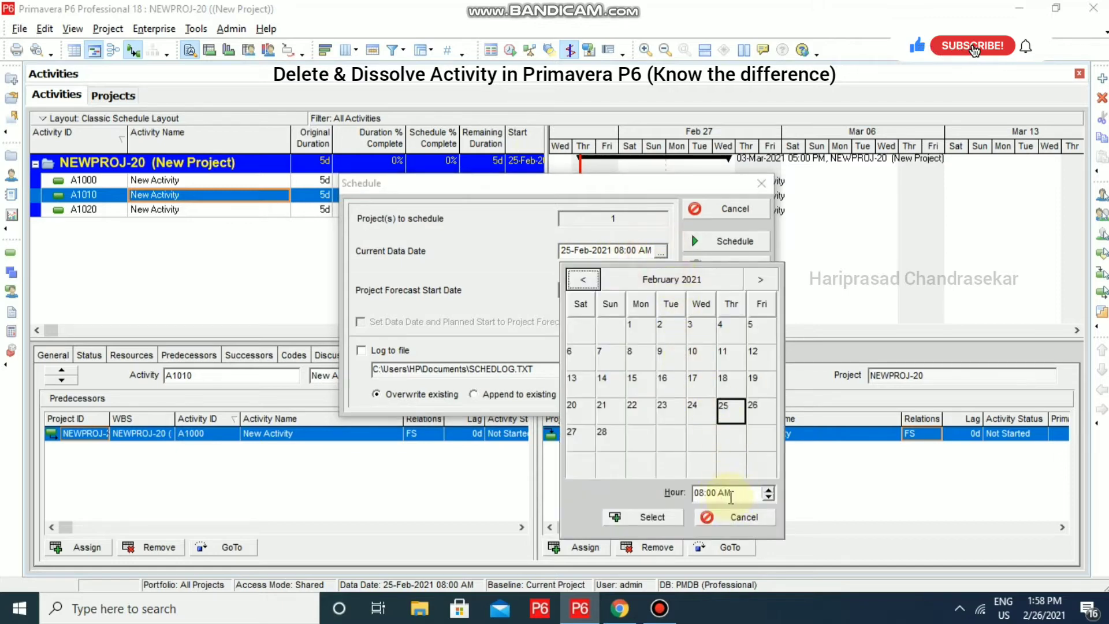
pyautogui.click(647, 516)
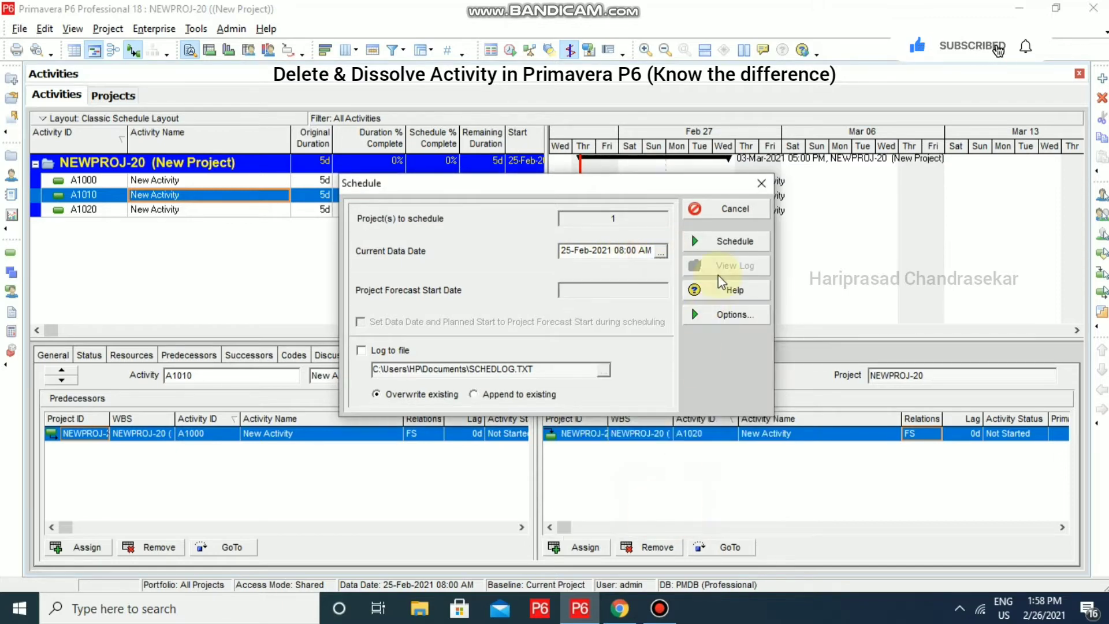
pyautogui.click(732, 249)
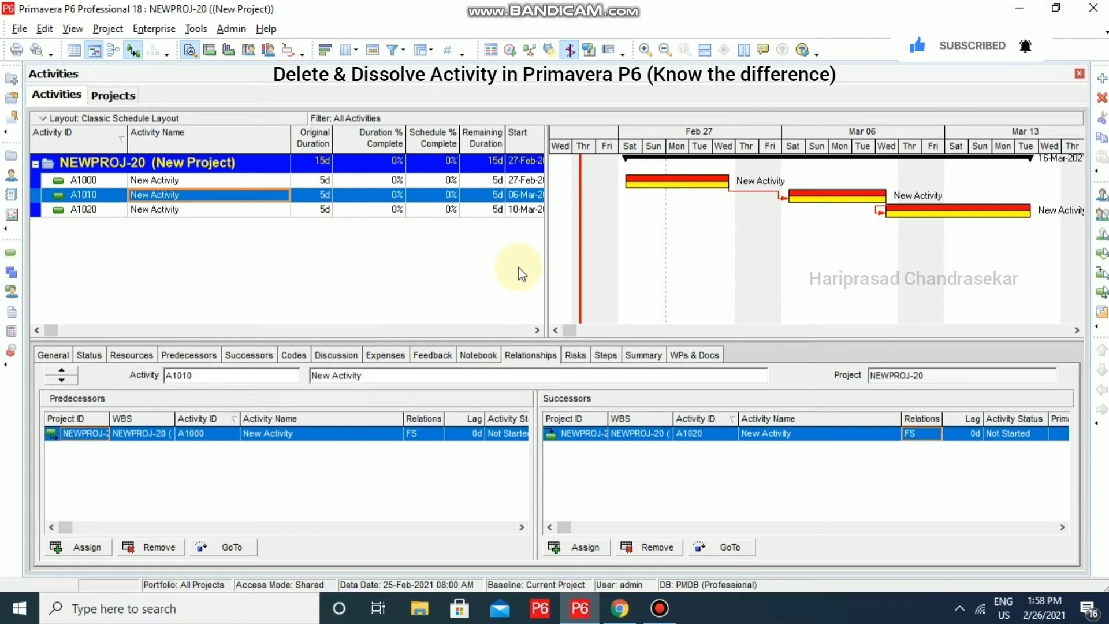
# - Duplicate the NEWPROJ-20 project within Structural Dept, accepting the default project, WBS and activity copy options
pyautogui.click(125, 94)
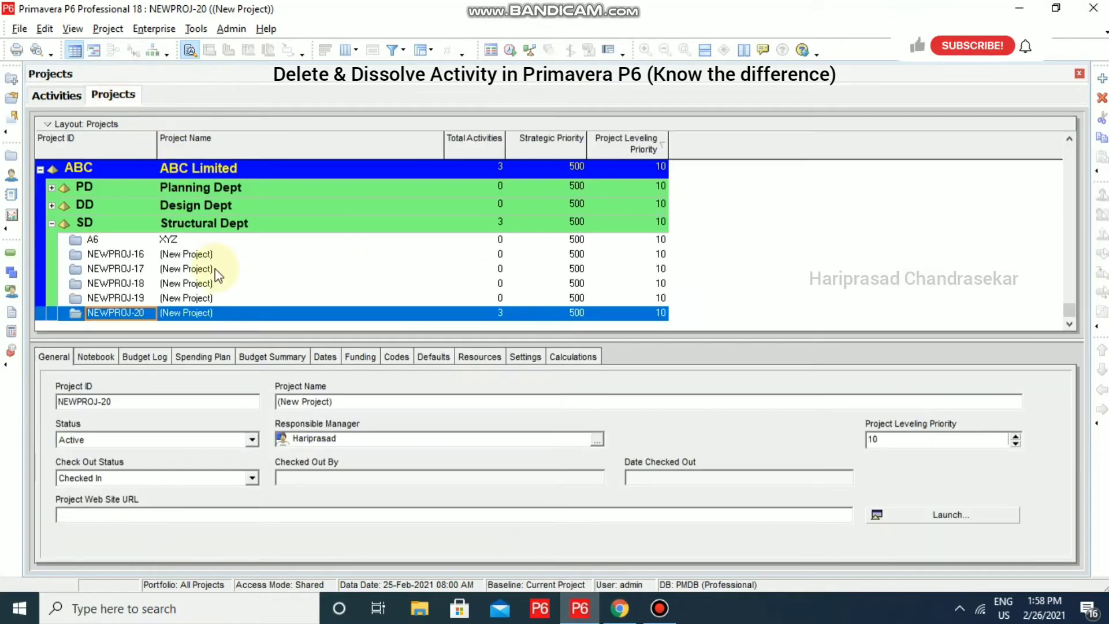
pyautogui.rightClick(140, 318)
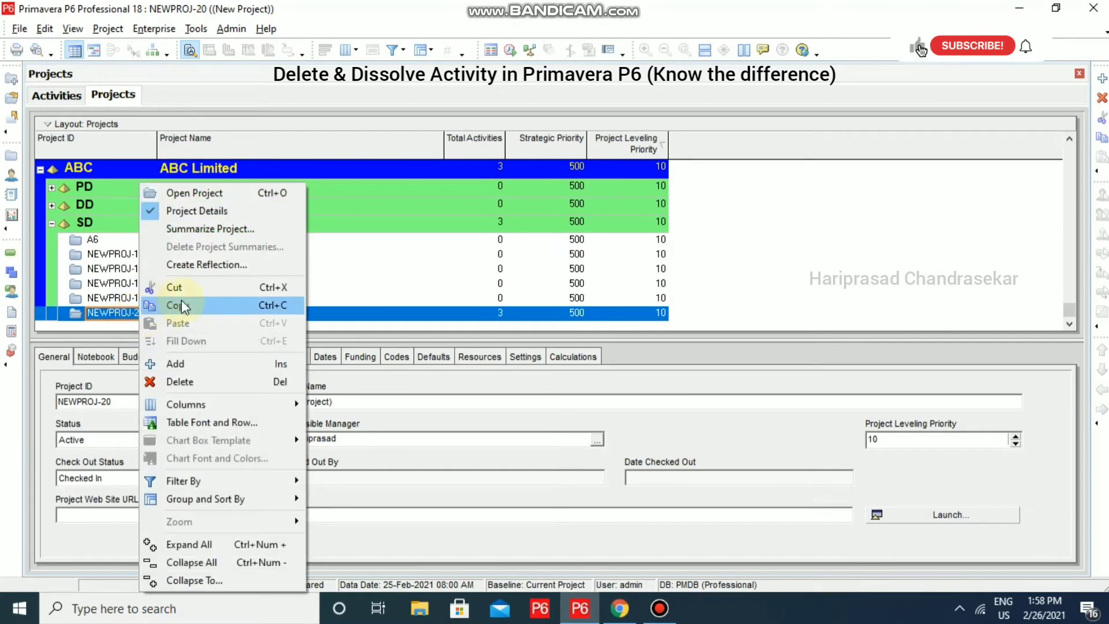
pyautogui.click(189, 306)
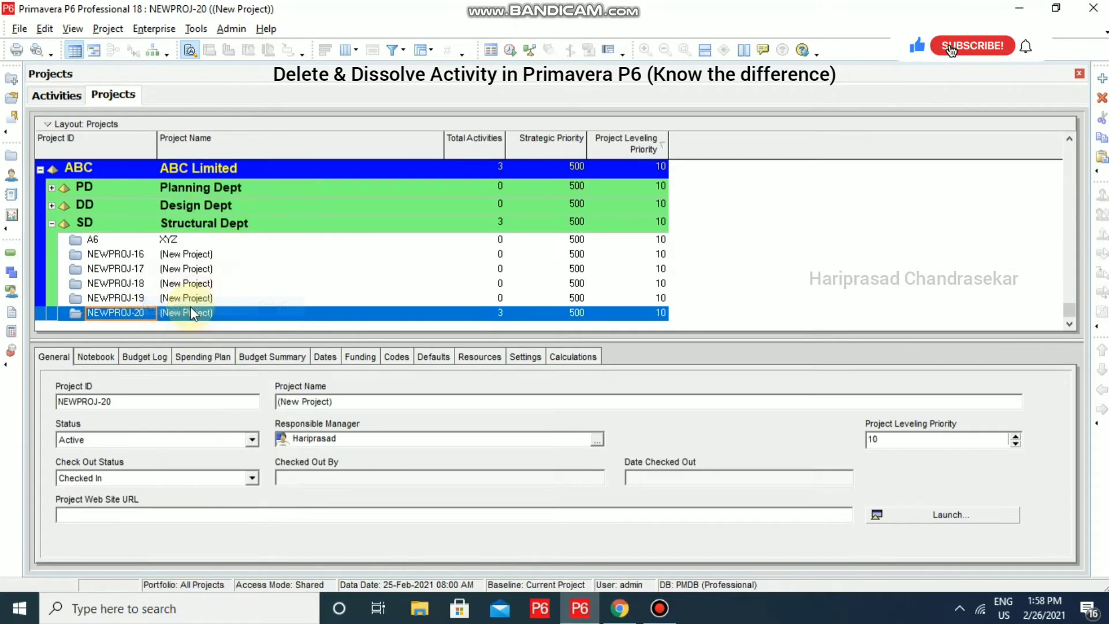
pyautogui.rightClick(139, 313)
pyautogui.click(184, 323)
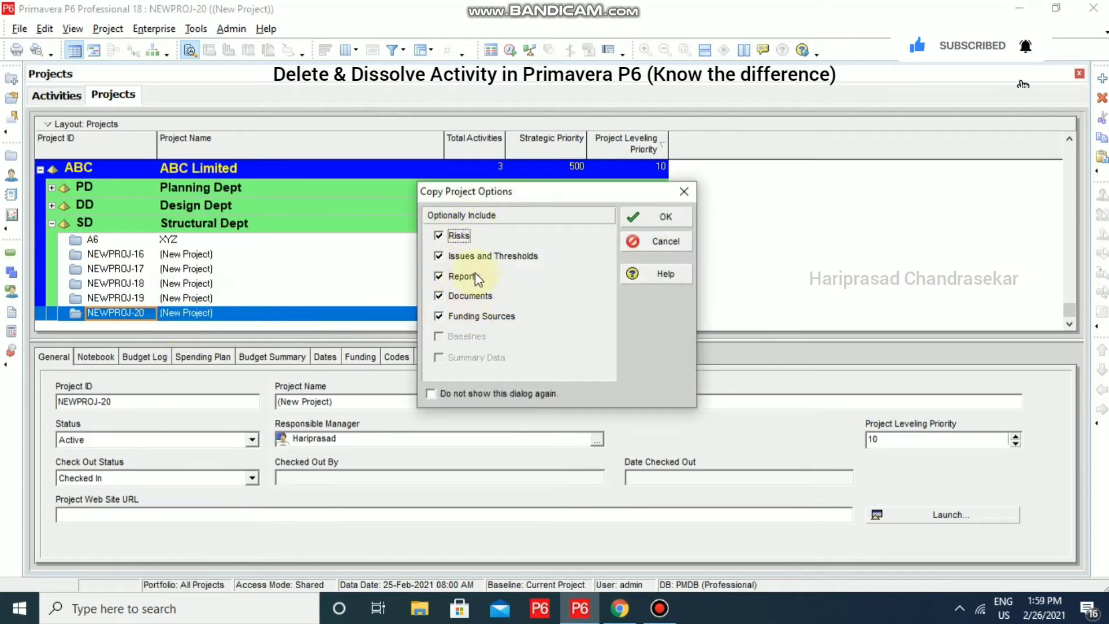
pyautogui.click(665, 218)
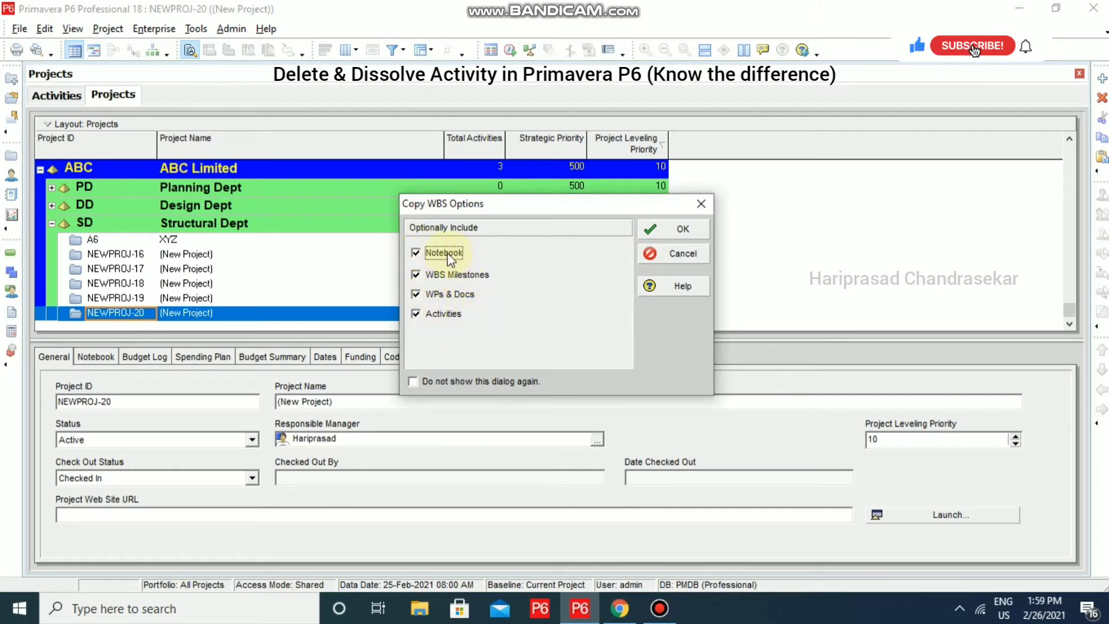
pyautogui.click(684, 231)
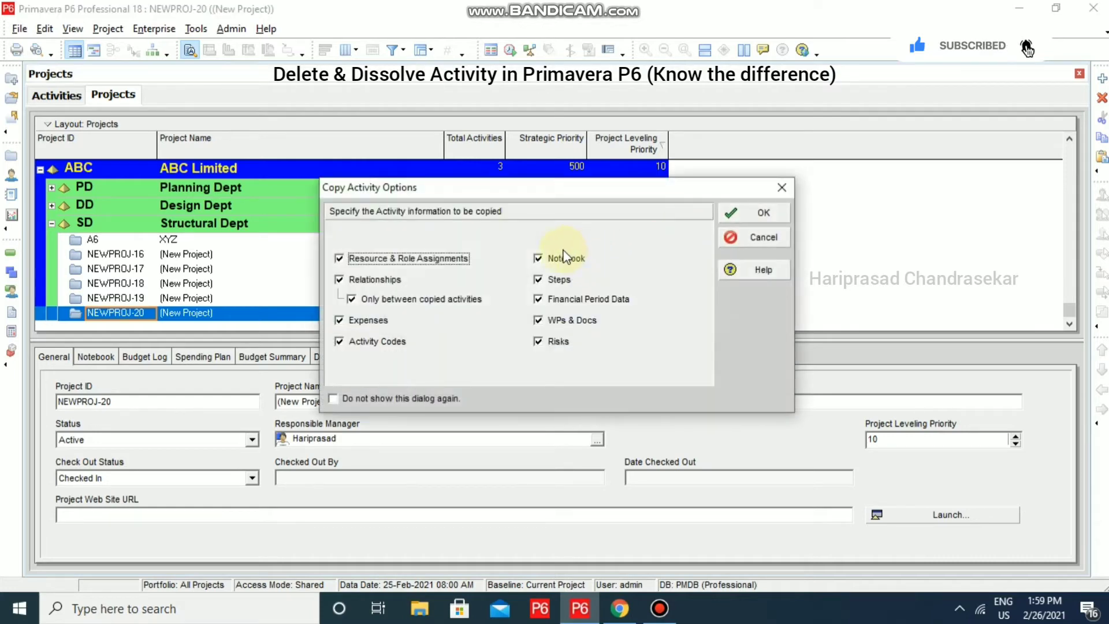
pyautogui.click(748, 214)
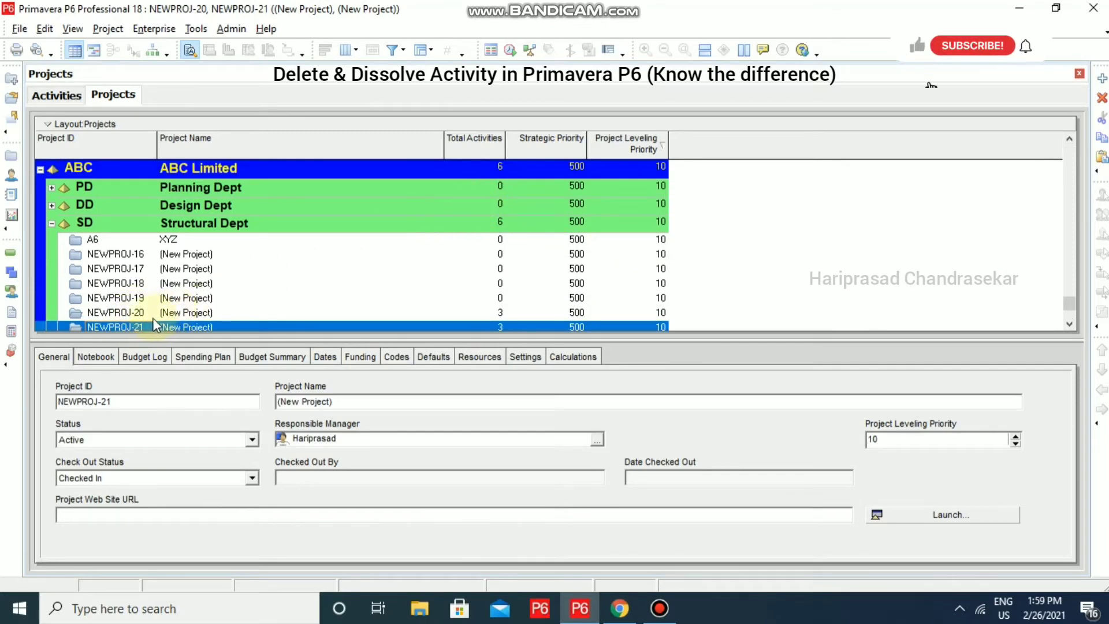
# - Return to the activities view and expand the copied project NEWPROJ-21 to list its activities
pyautogui.click(141, 313)
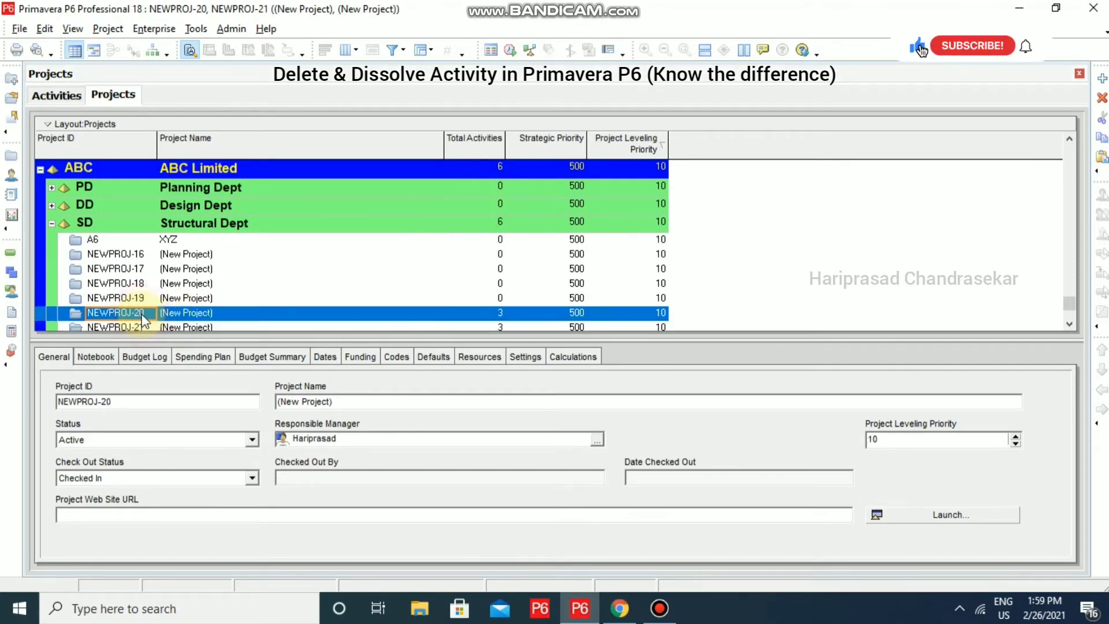
pyautogui.click(58, 96)
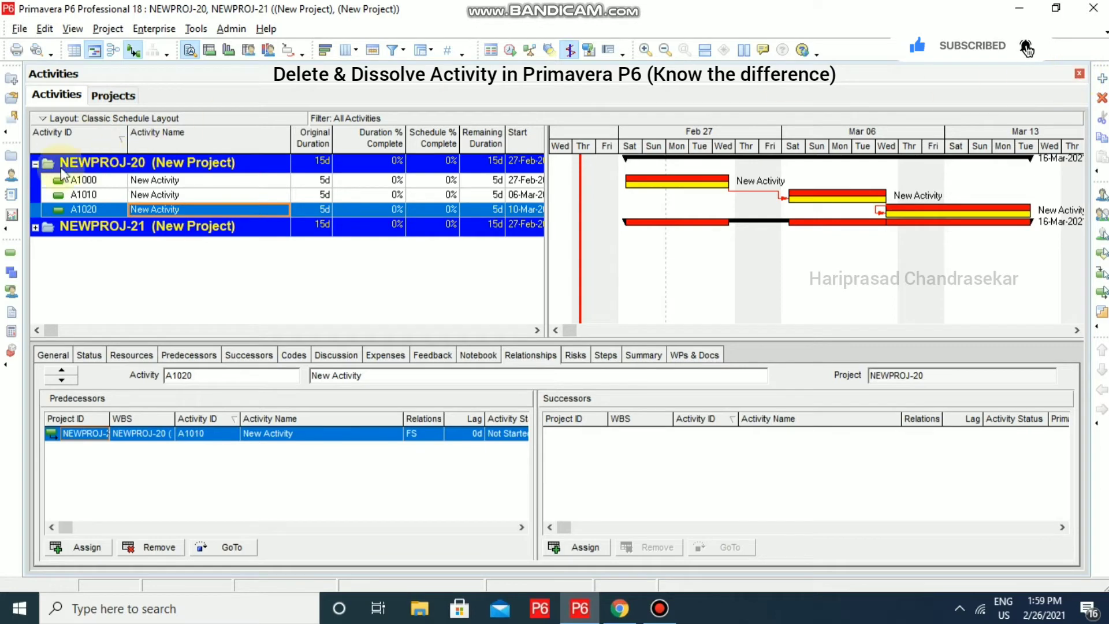
pyautogui.click(36, 230)
pyautogui.click(35, 229)
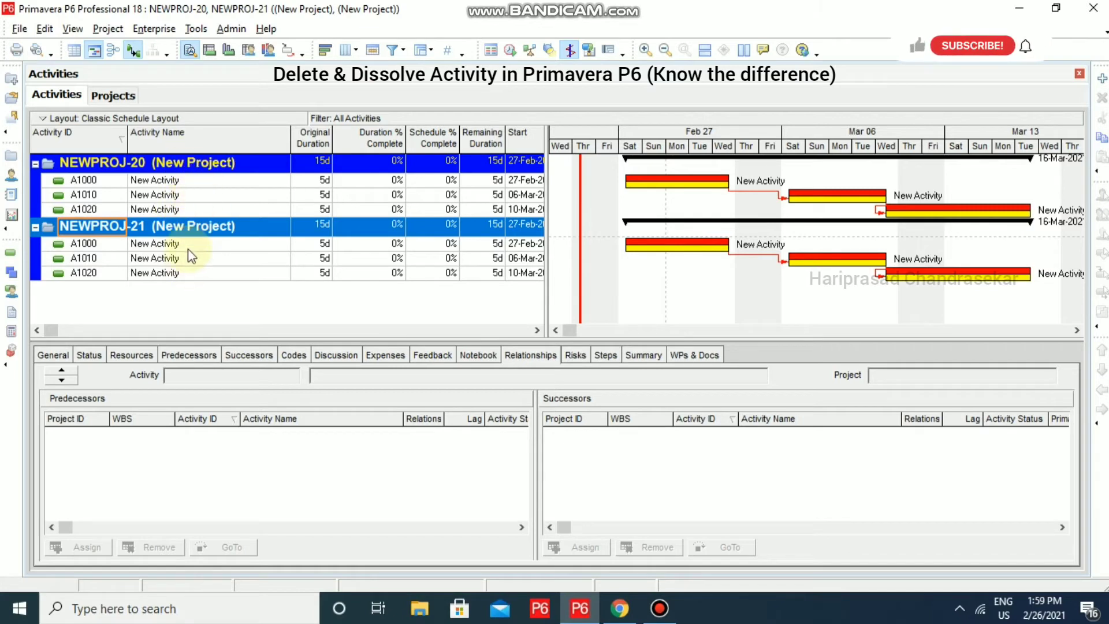
# - Delete activity A1010 from the NEWPROJ-20 project
pyautogui.click(168, 179)
pyautogui.click(176, 196)
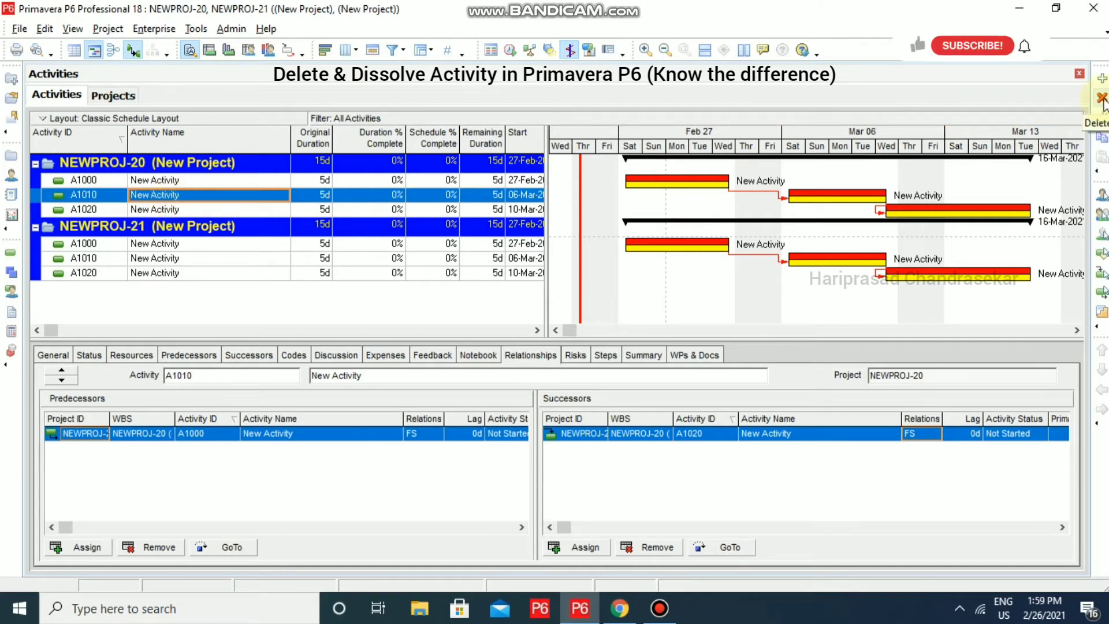
pyautogui.rightClick(212, 196)
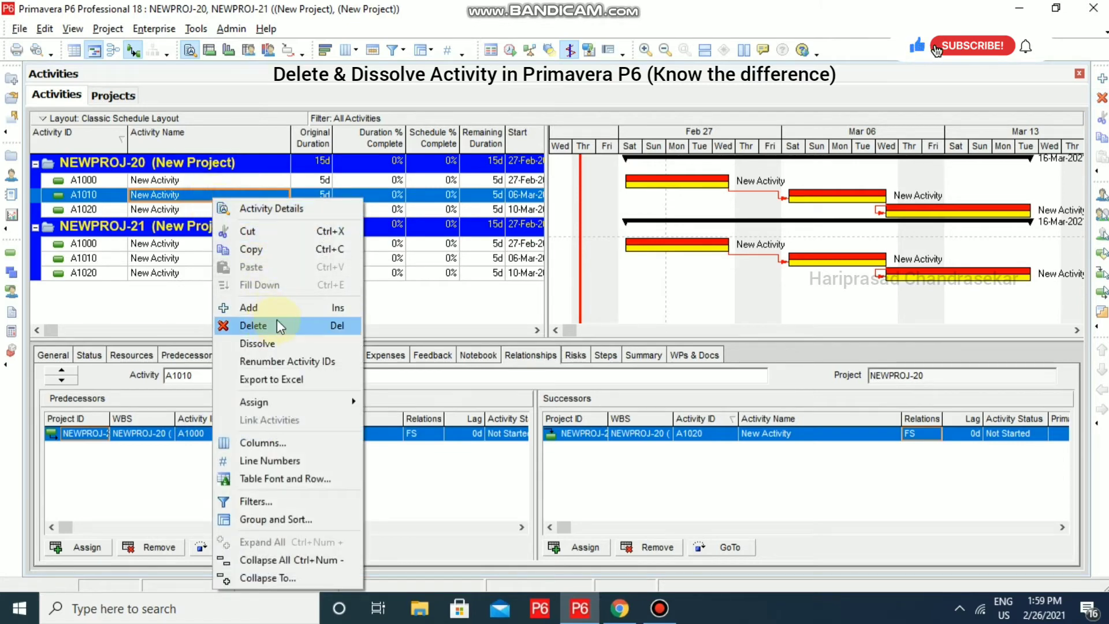
pyautogui.click(278, 322)
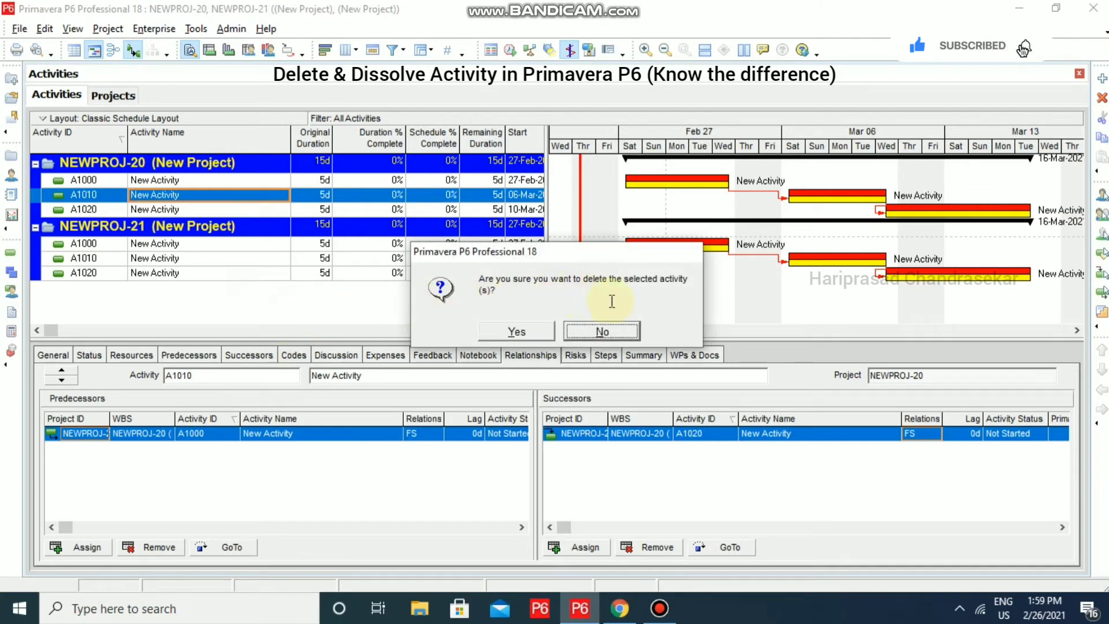
pyautogui.click(539, 332)
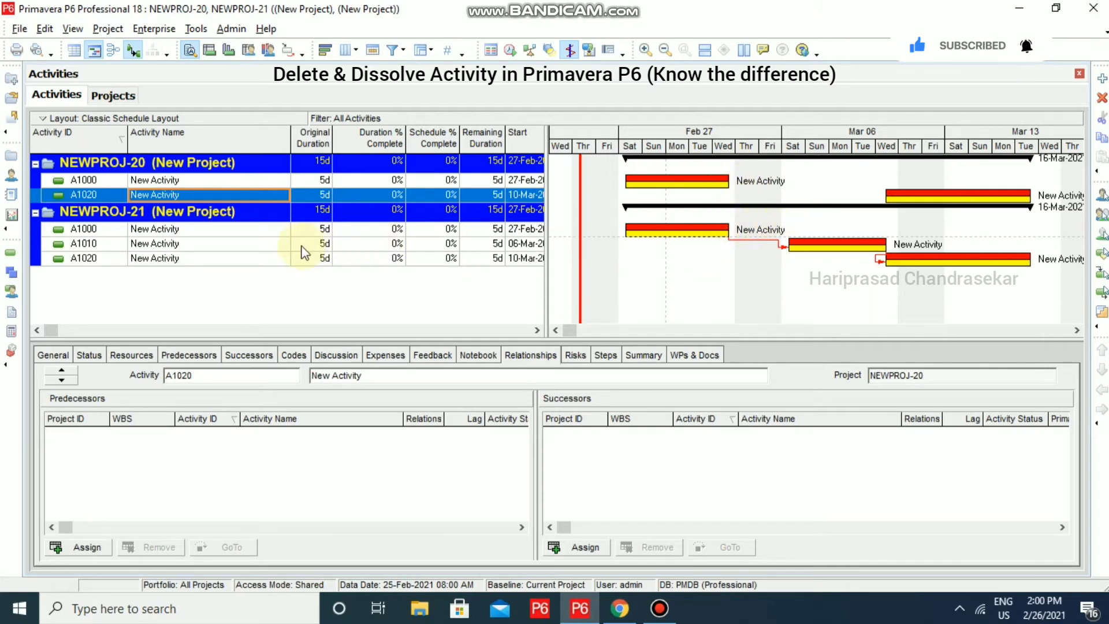
# - Dissolve the middle activity A1010 in the NEWPROJ-21 project and accept the confirmation
pyautogui.click(203, 246)
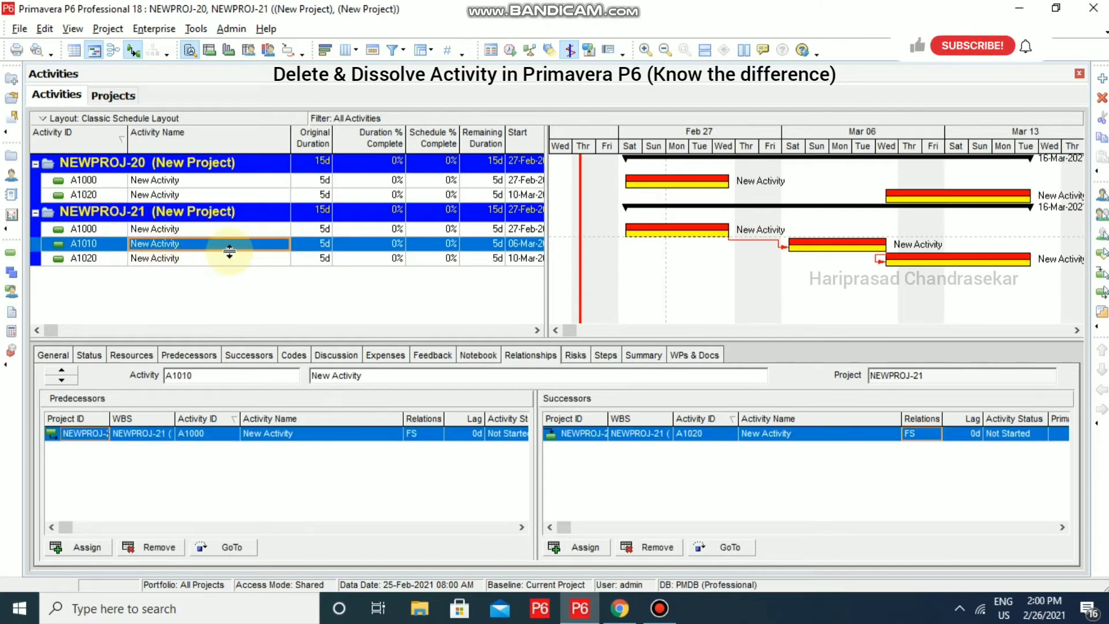
pyautogui.rightClick(261, 243)
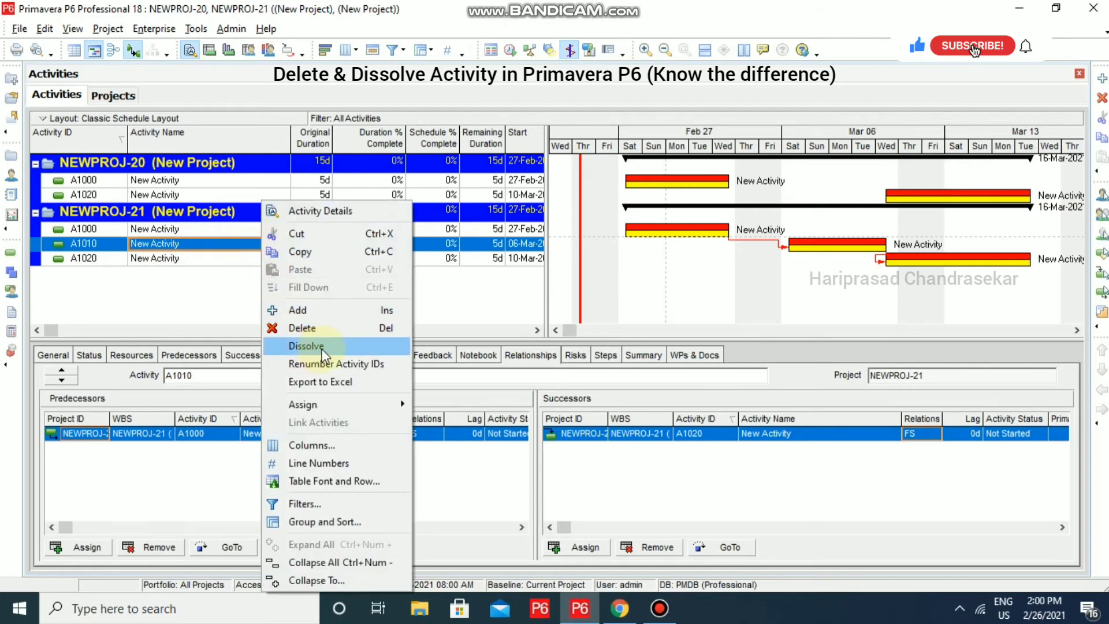
pyautogui.click(208, 299)
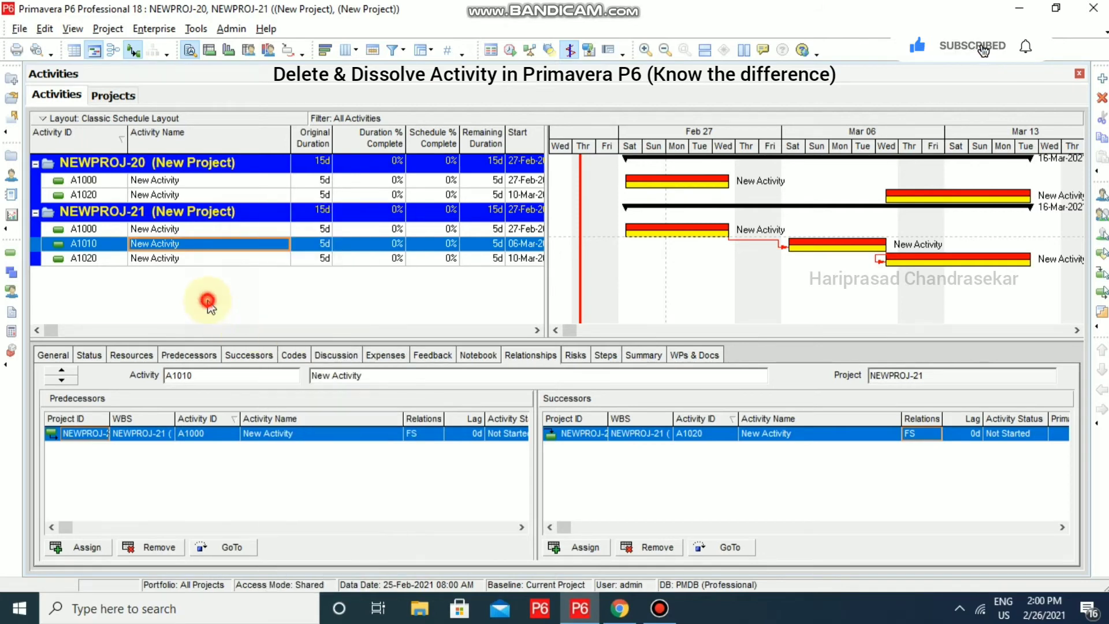
pyautogui.click(46, 29)
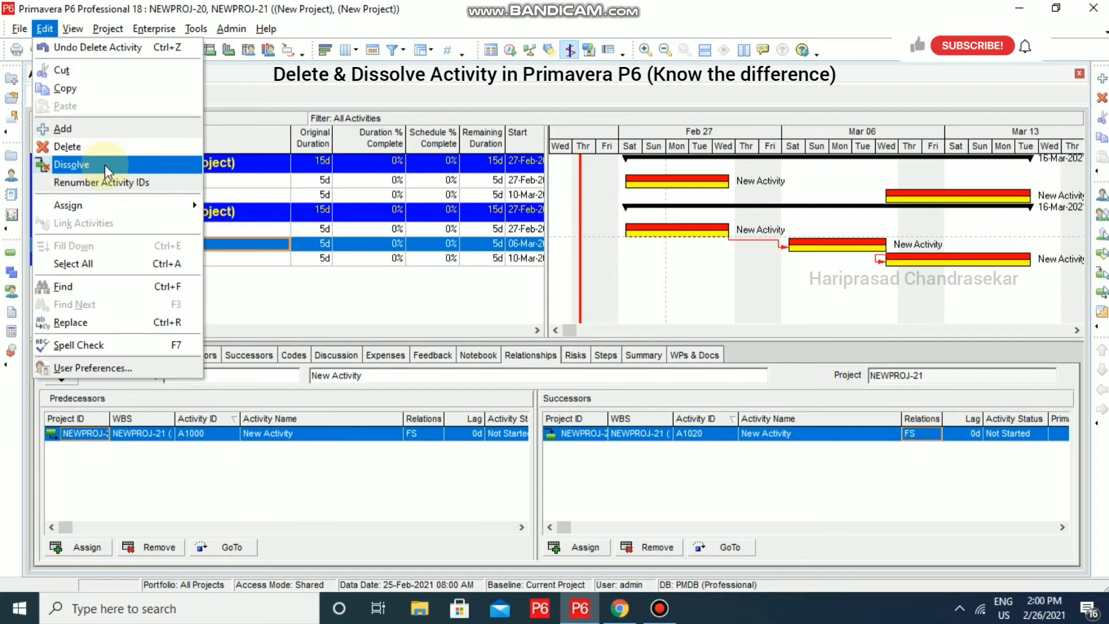
pyautogui.click(105, 164)
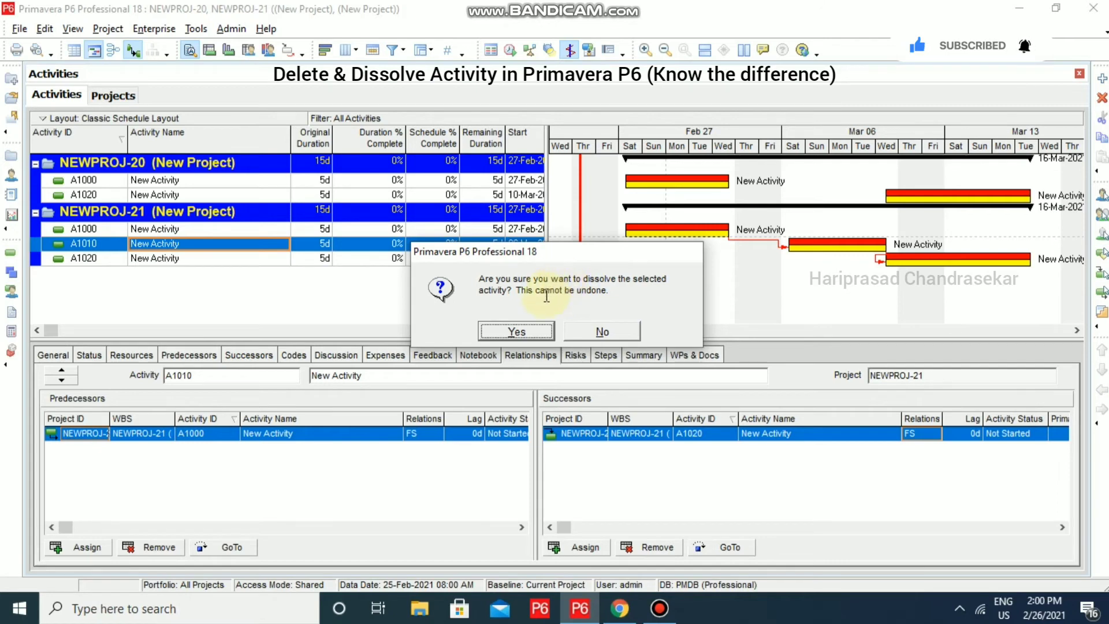
pyautogui.click(530, 331)
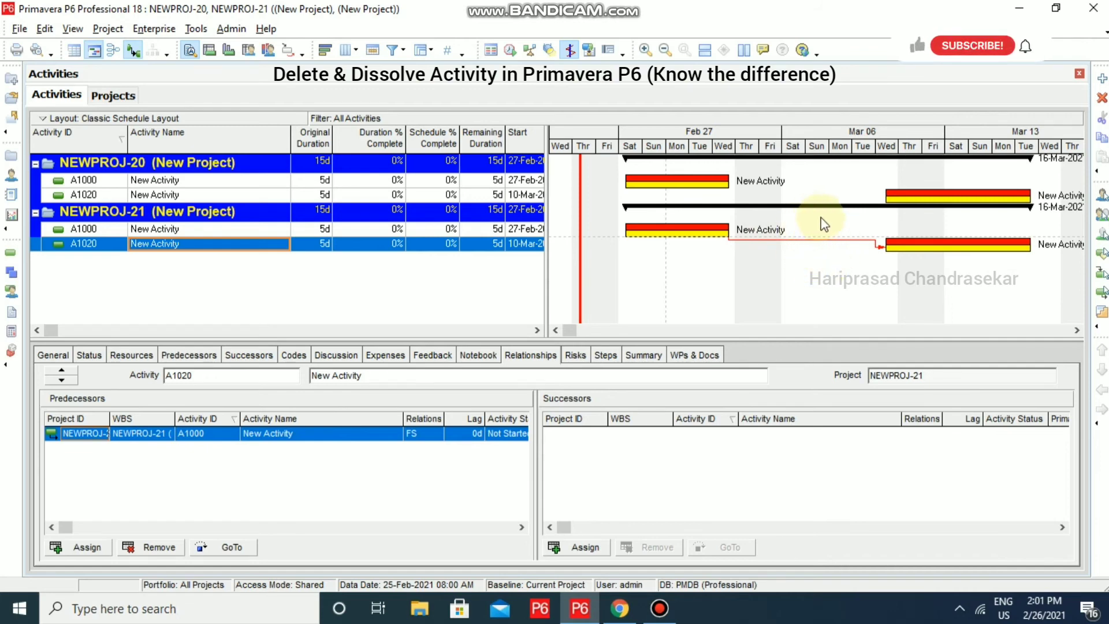
# - Schedule both open projects, NEWPROJ-20 and NEWPROJ-21, with the earliest data date kept at 25-Feb-2021 08:00 AM
pyautogui.click(511, 50)
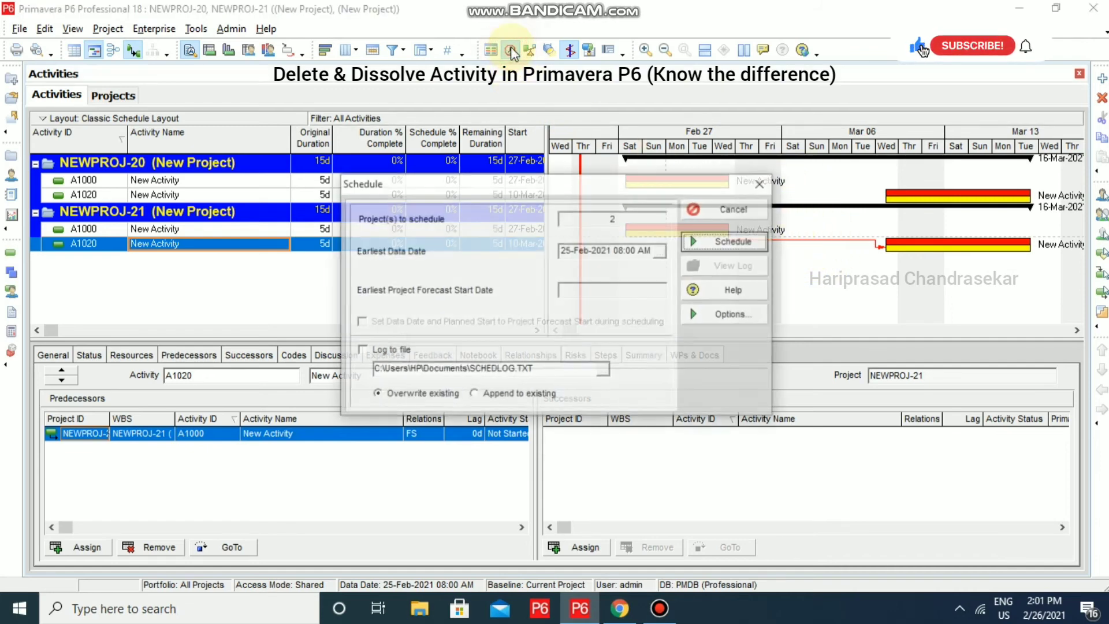
pyautogui.click(733, 242)
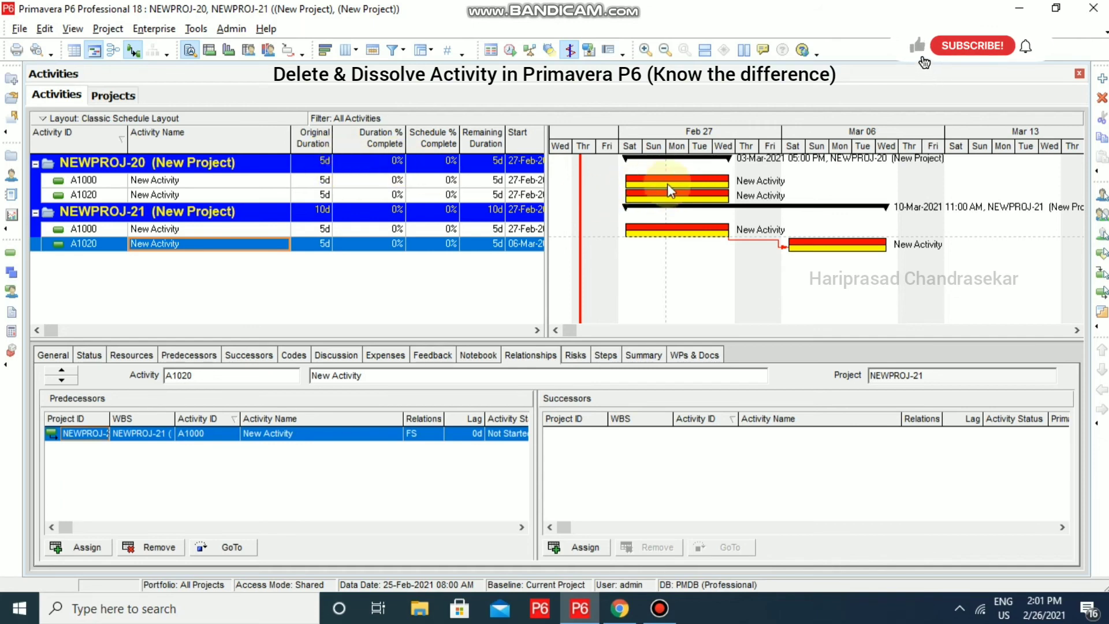
pyautogui.moveTo(728, 181); pyautogui.dragTo(739, 195)
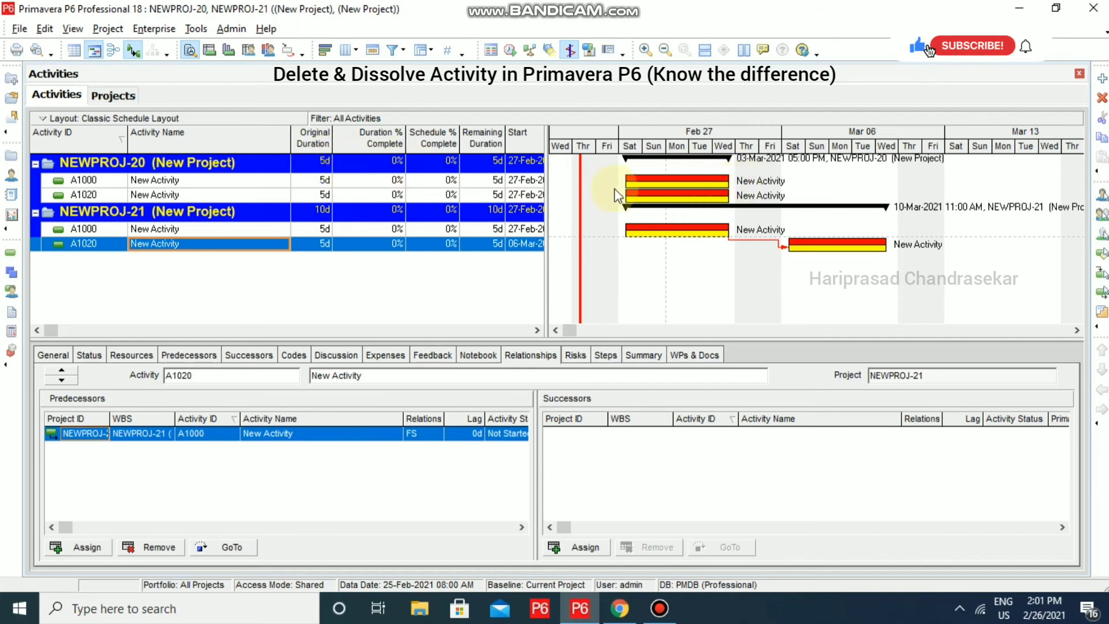